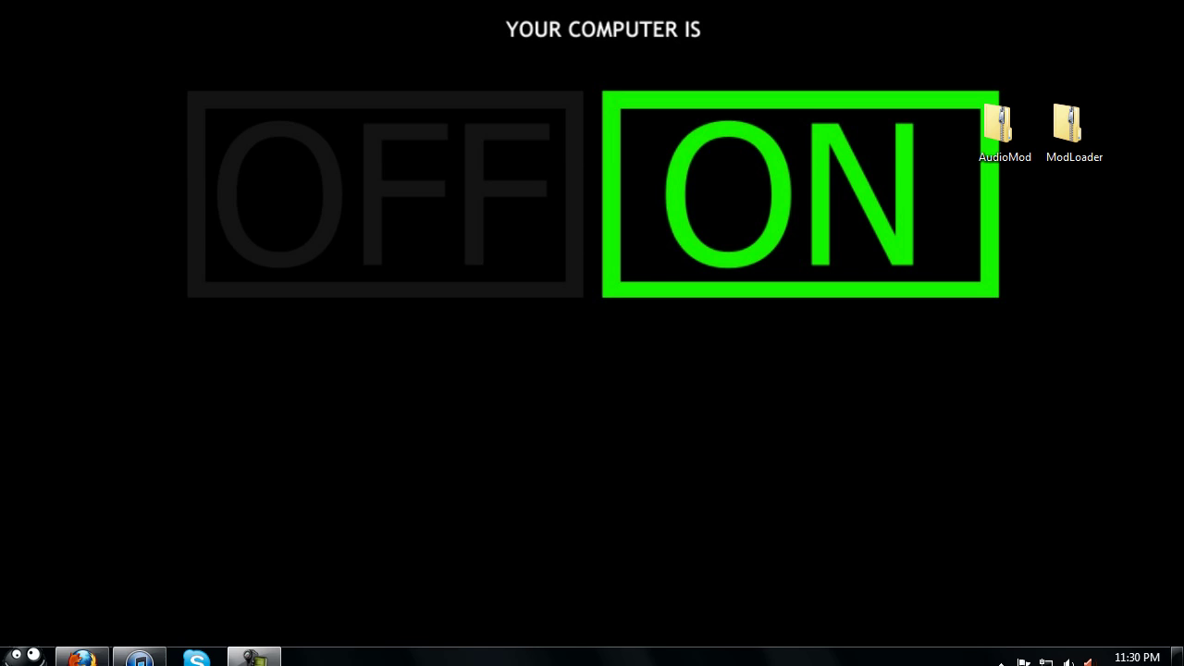
Examine the Risugami's Mods forum topic in Firefox for the installation instructions and the ModLoader and AudioMod entries with their versions
{"action": "left_click", "coordinate": [84, 648]}
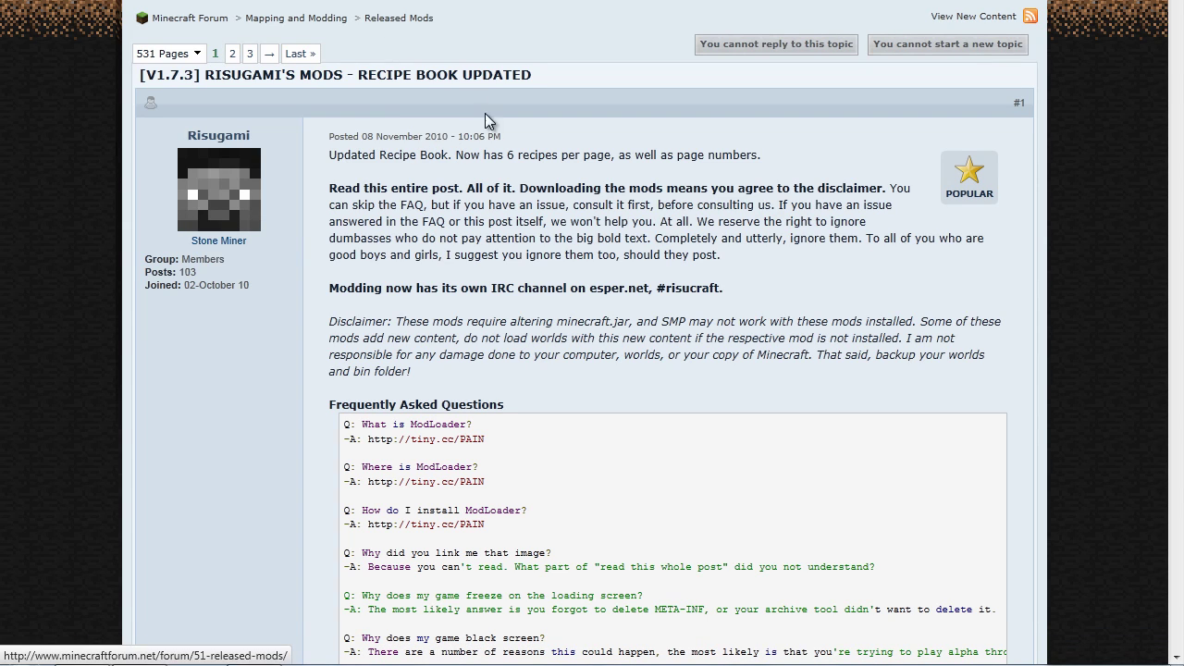
{"action": "scroll", "coordinate": [976, 370], "scroll_direction": "down", "scroll_amount": 10}
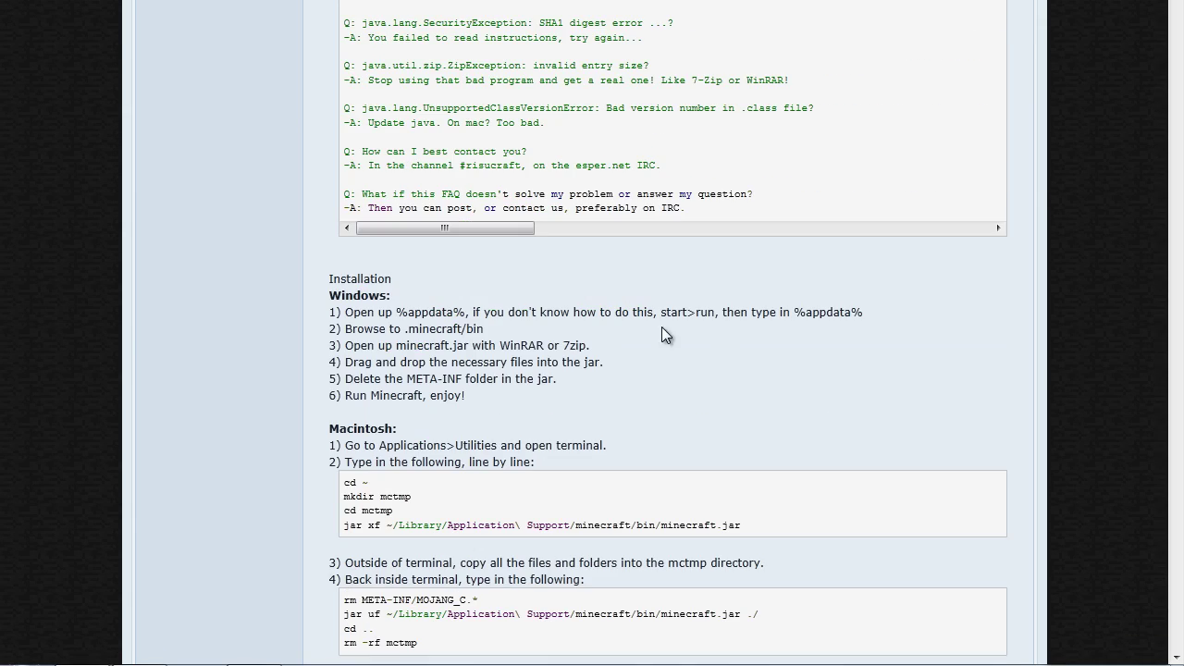
{"action": "scroll", "coordinate": [601, 308], "scroll_direction": "down", "scroll_amount": 12}
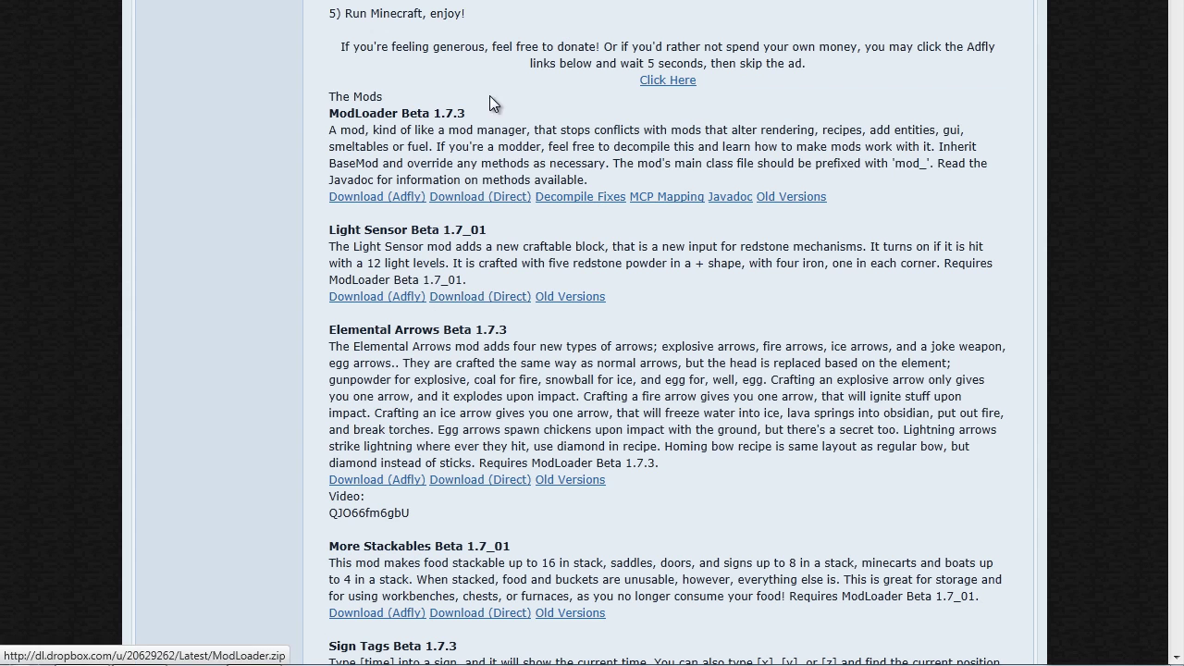
{"action": "triple_click", "coordinate": [339, 96]}
{"action": "left_click", "coordinate": [431, 111]}
{"action": "scroll", "coordinate": [402, 115], "scroll_direction": "down", "scroll_amount": 2}
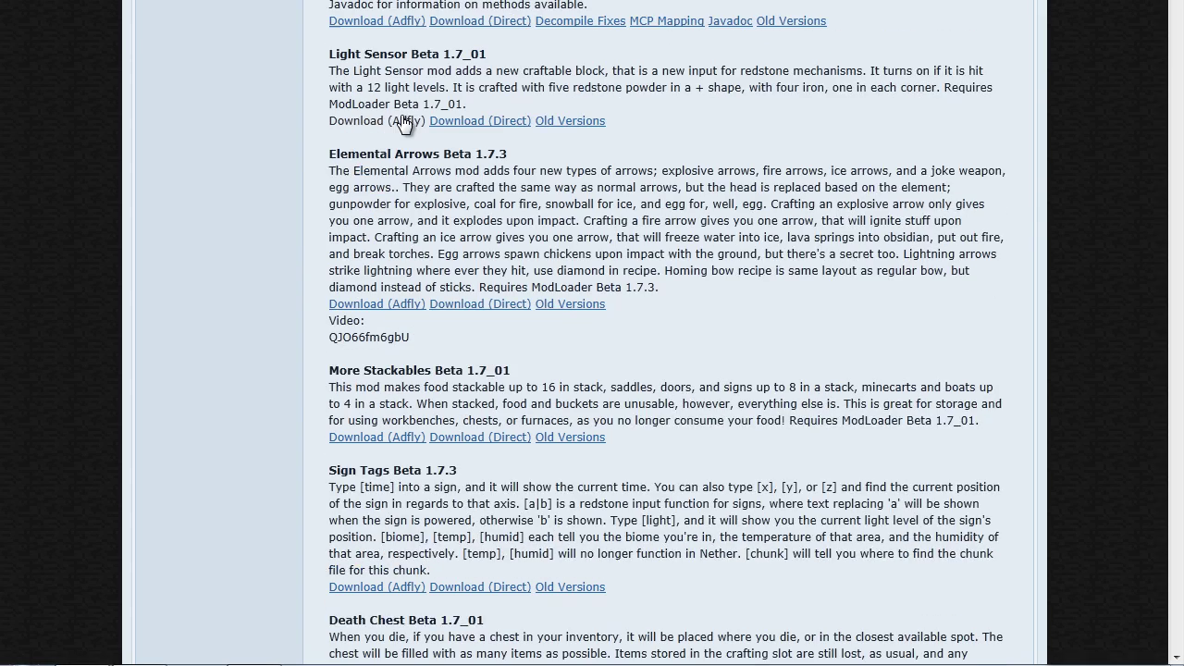
{"action": "scroll", "coordinate": [402, 115], "scroll_direction": "down", "scroll_amount": 4}
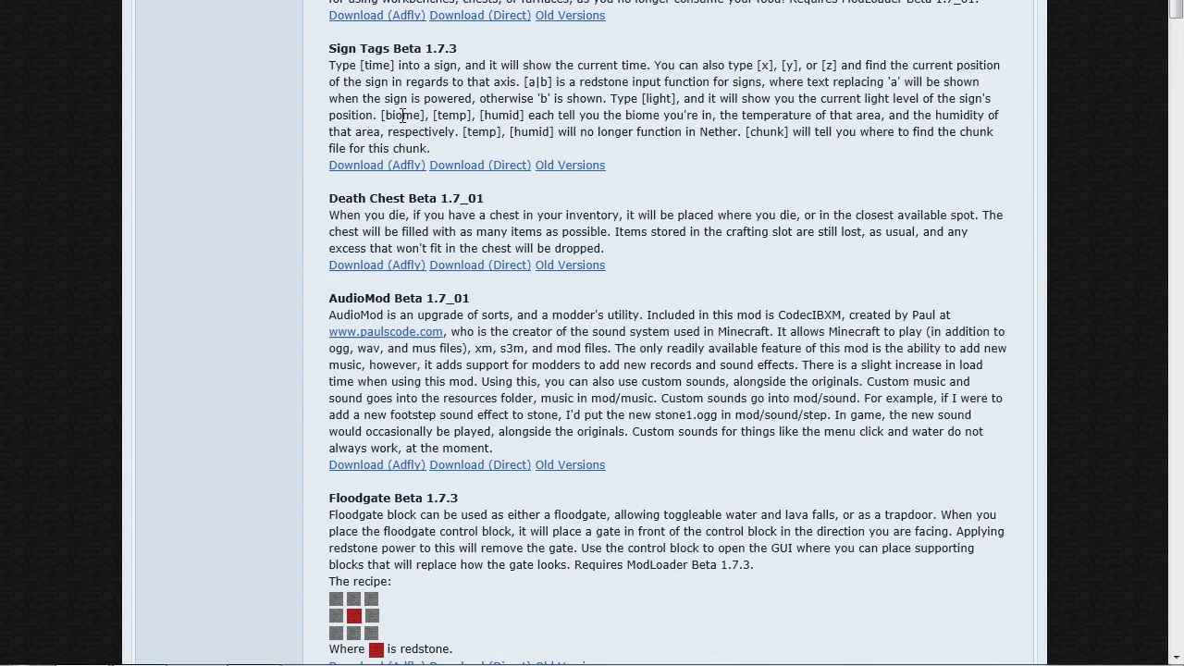
{"action": "double_click", "coordinate": [333, 298]}
{"action": "left_click", "coordinate": [284, 313]}
{"action": "middle_click", "coordinate": [285, 305]}
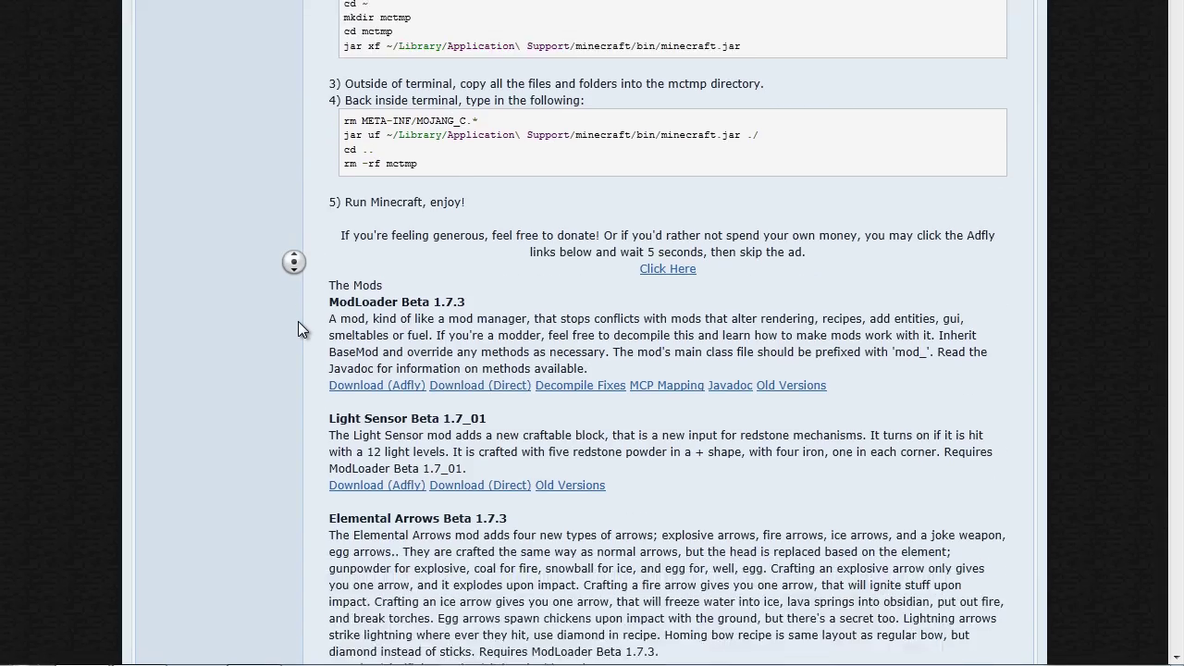
{"action": "middle_click", "coordinate": [298, 321]}
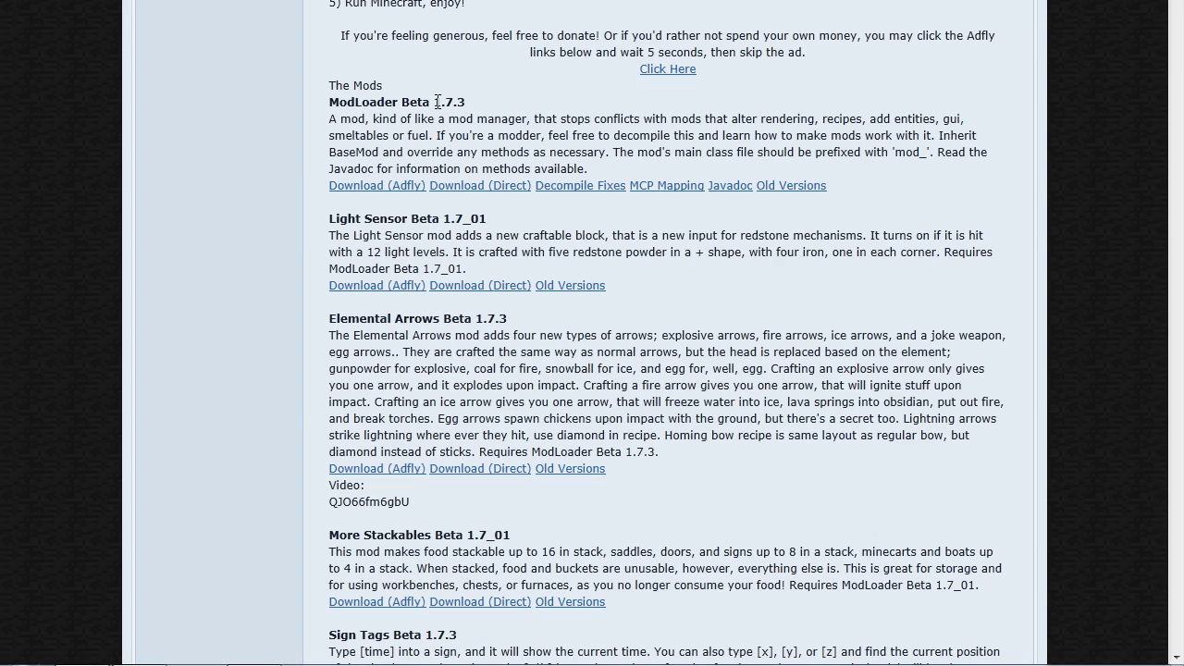
{"action": "left_click_drag", "start_coordinate": [434, 101], "coordinate": [465, 103]}
{"action": "left_click", "coordinate": [467, 106]}
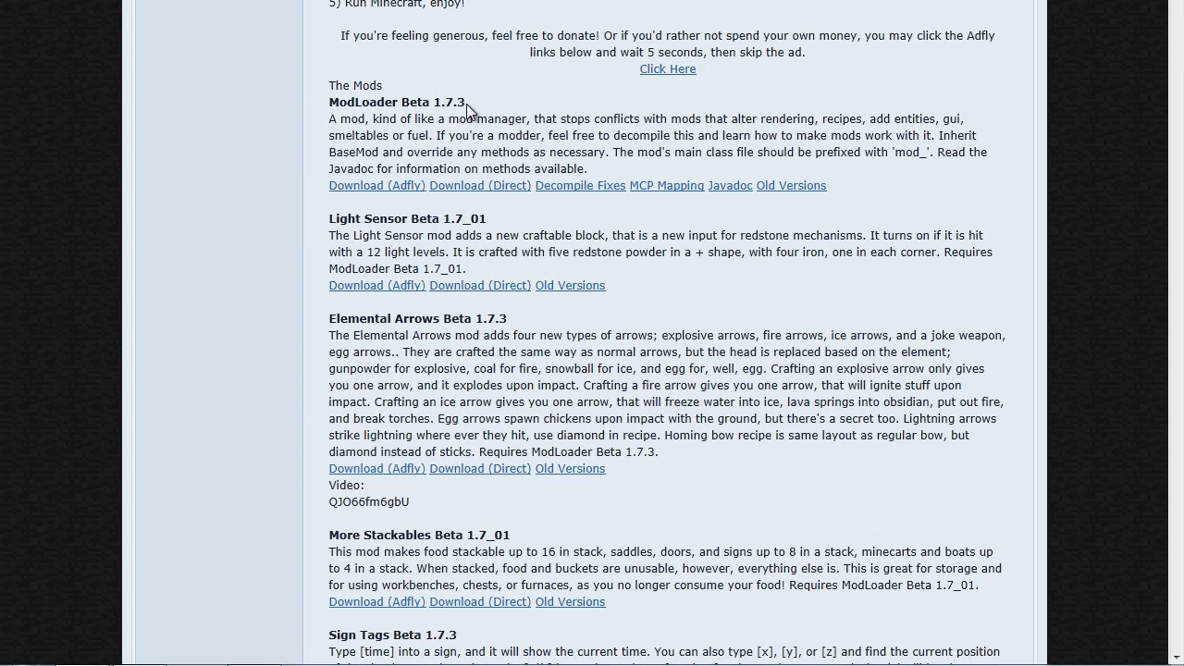
{"action": "left_click", "coordinate": [462, 187]}
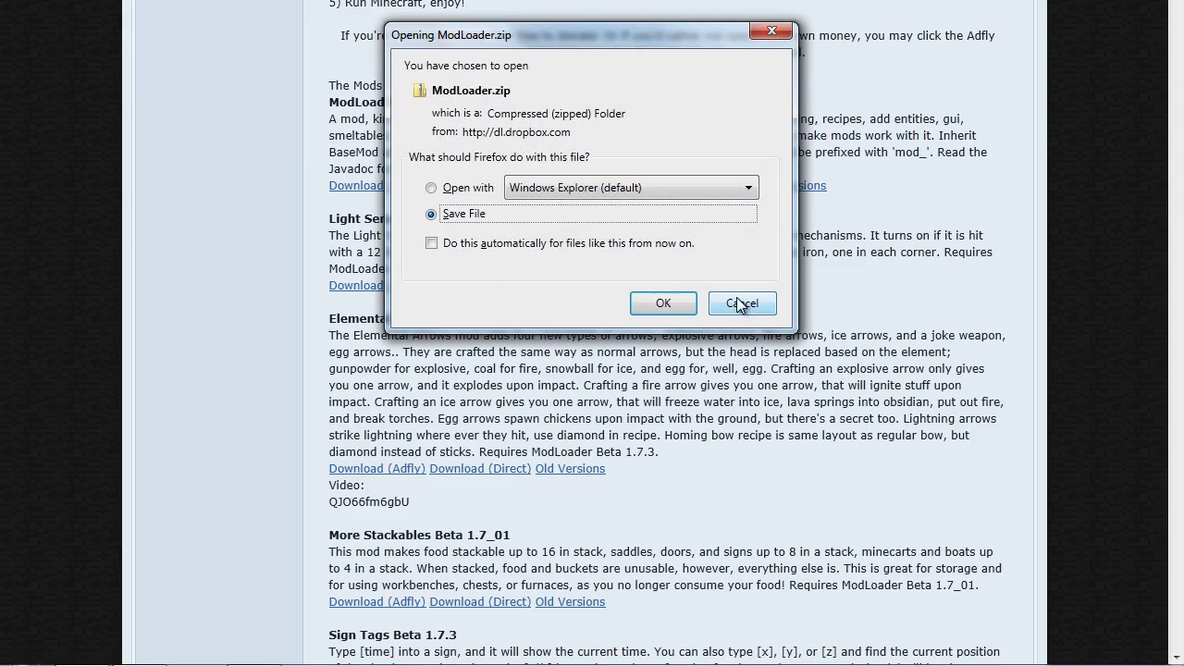
{"action": "left_click", "coordinate": [742, 302]}
{"action": "scroll", "coordinate": [144, 312], "scroll_direction": "down", "scroll_amount": 5}
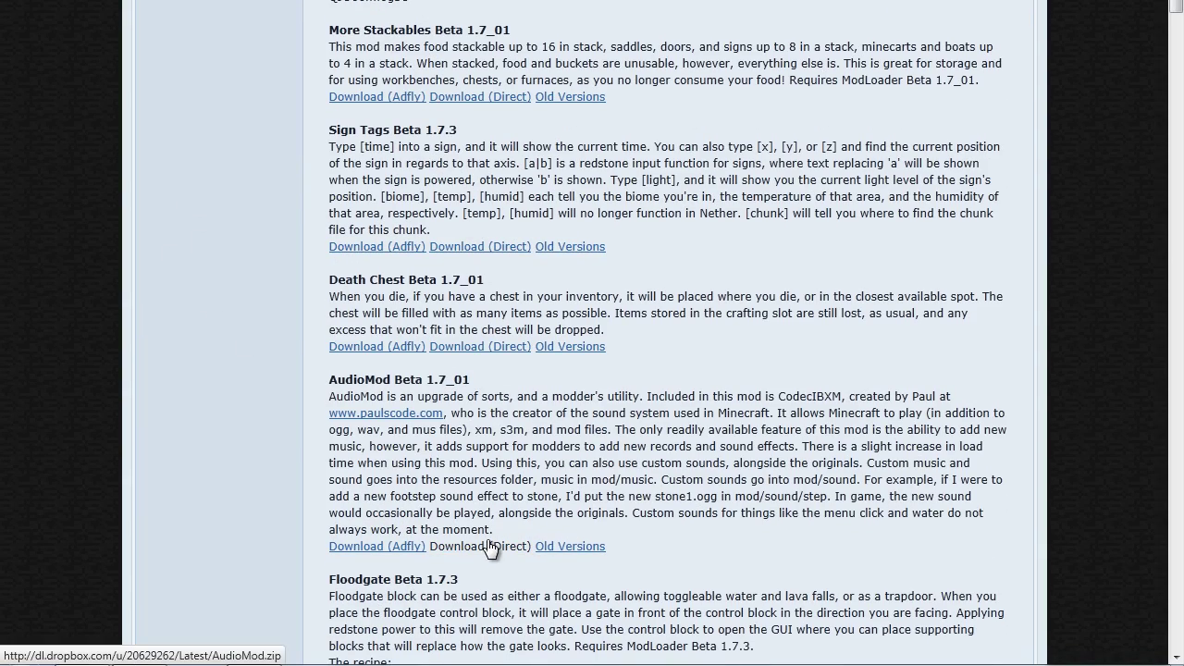
{"action": "left_click", "coordinate": [490, 548]}
{"action": "left_click", "coordinate": [744, 303]}
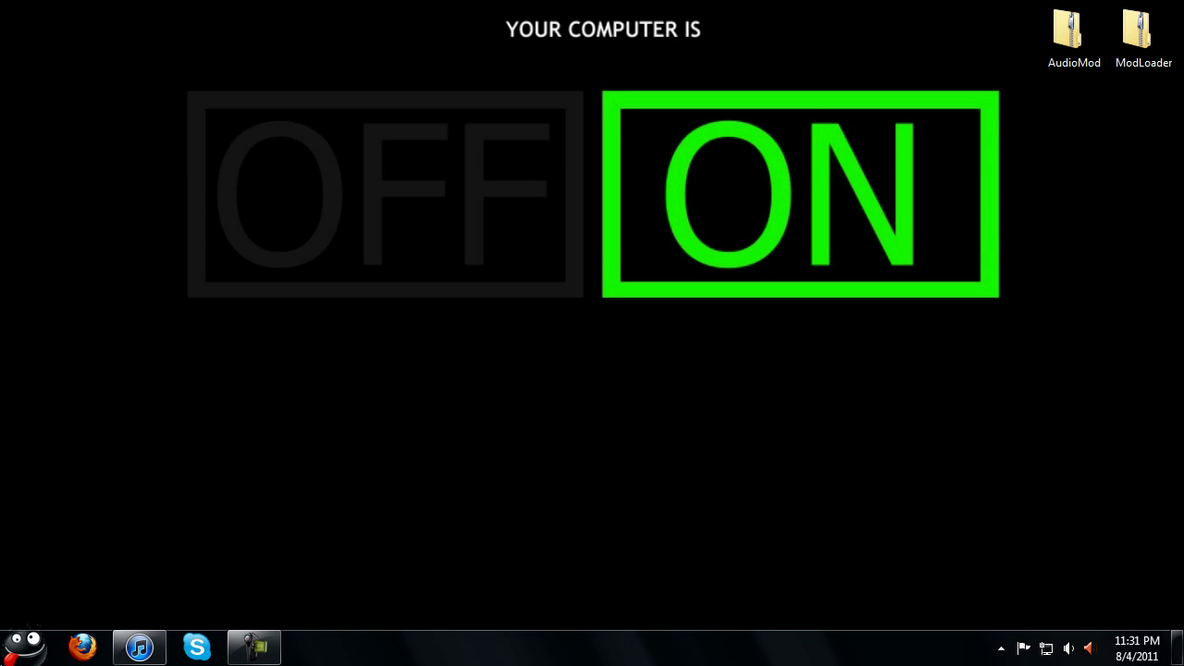
Open the %appdata% directory and go to the bin folder inside .minecraft
{"action": "left_click", "coordinate": [23, 646]}
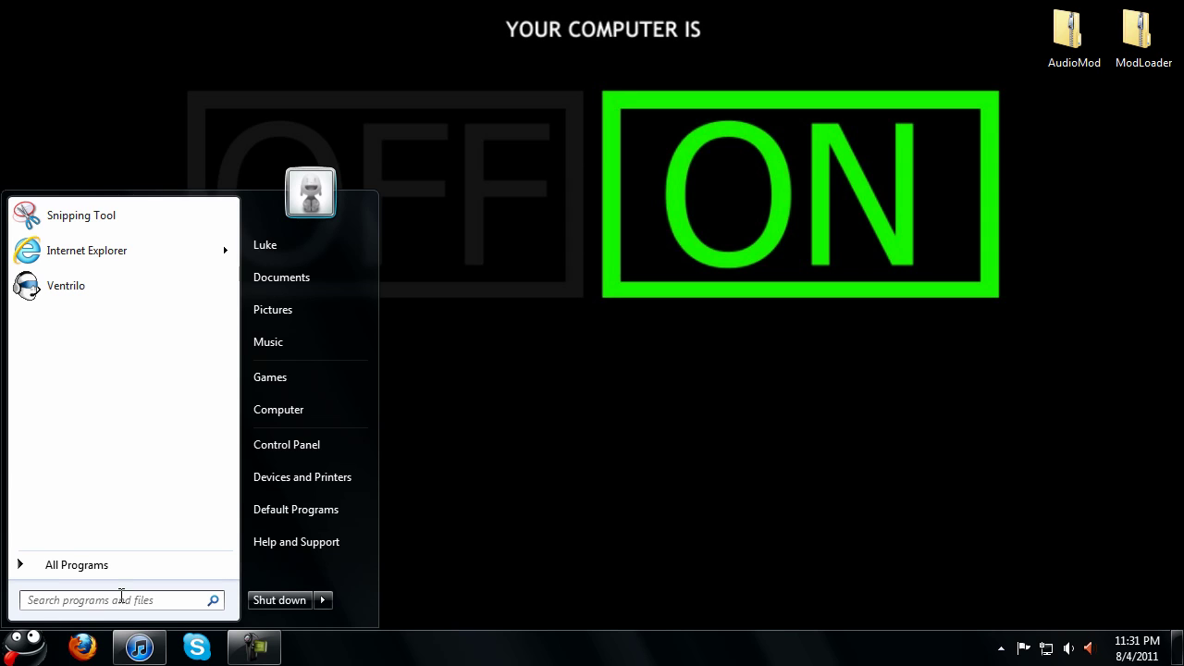
{"action": "type", "text": "%appdat"}
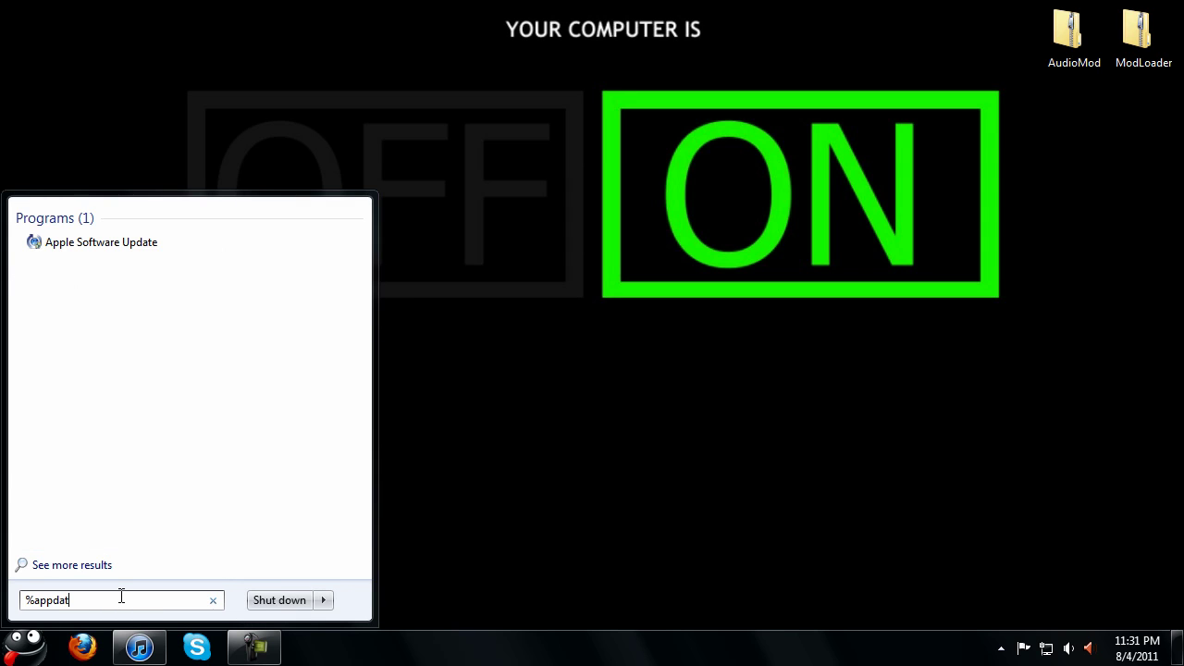
{"action": "type", "text": "a%"}
{"action": "key", "text": "Return"}
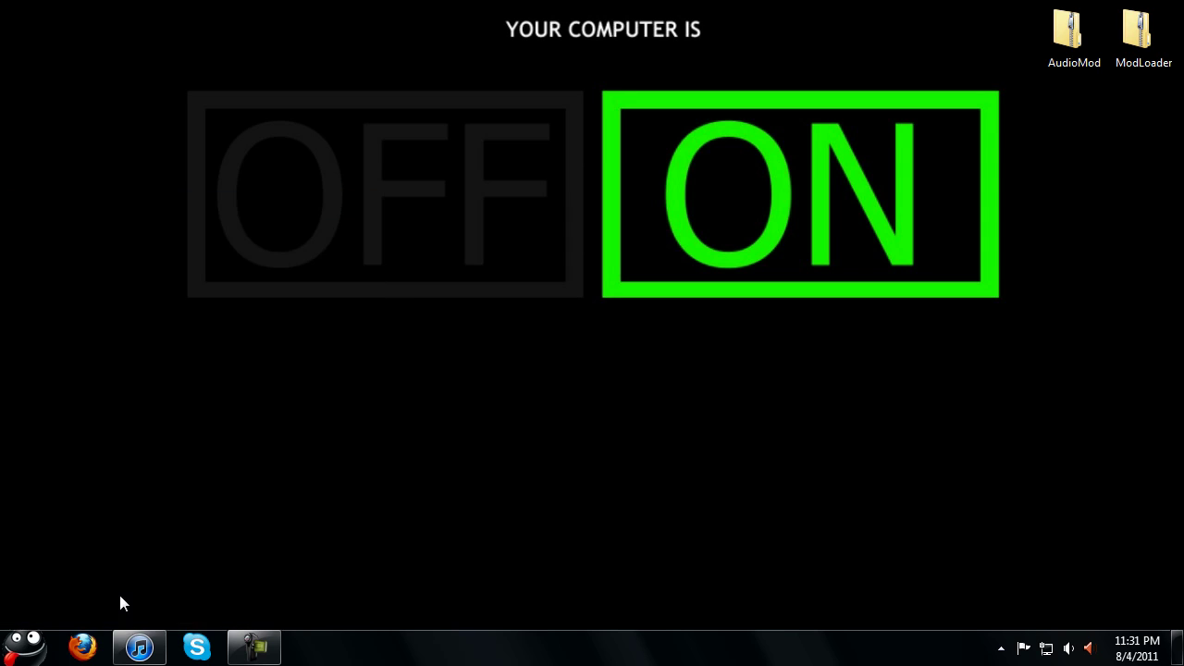
{"action": "left_click_drag", "start_coordinate": [546, 18], "coordinate": [370, 22]}
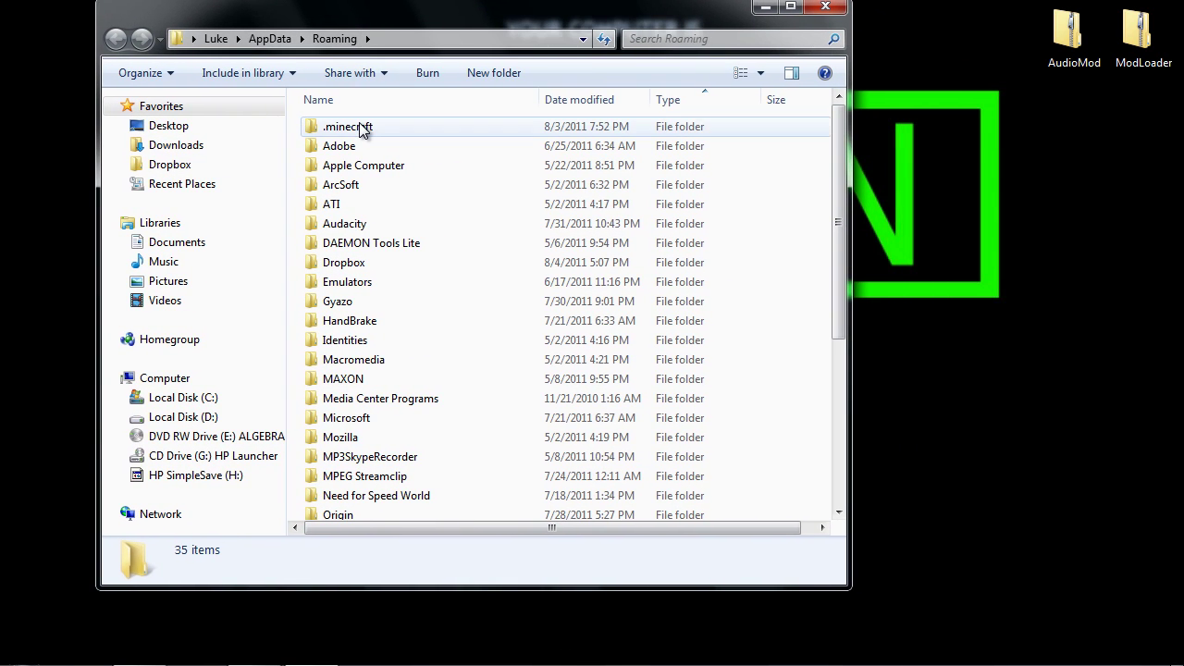
{"action": "double_click", "coordinate": [361, 126]}
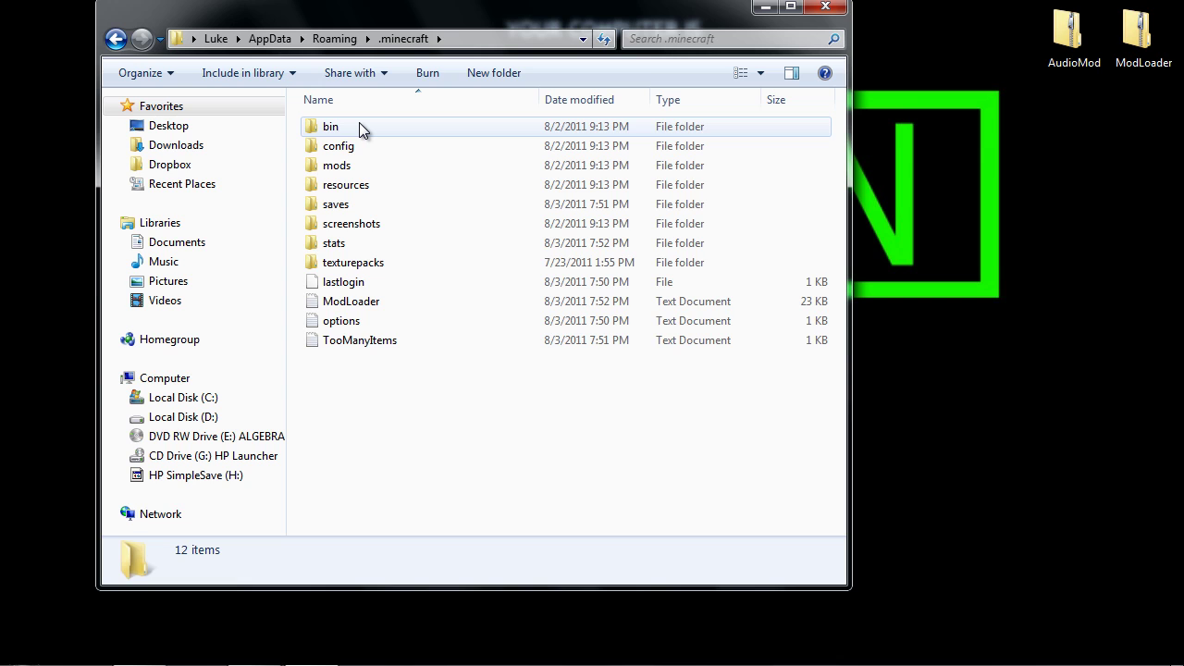
{"action": "double_click", "coordinate": [361, 127]}
Open the minecraft jar file as an archive in 7-Zip and move its window over the folder window
{"action": "right_click", "coordinate": [342, 236]}
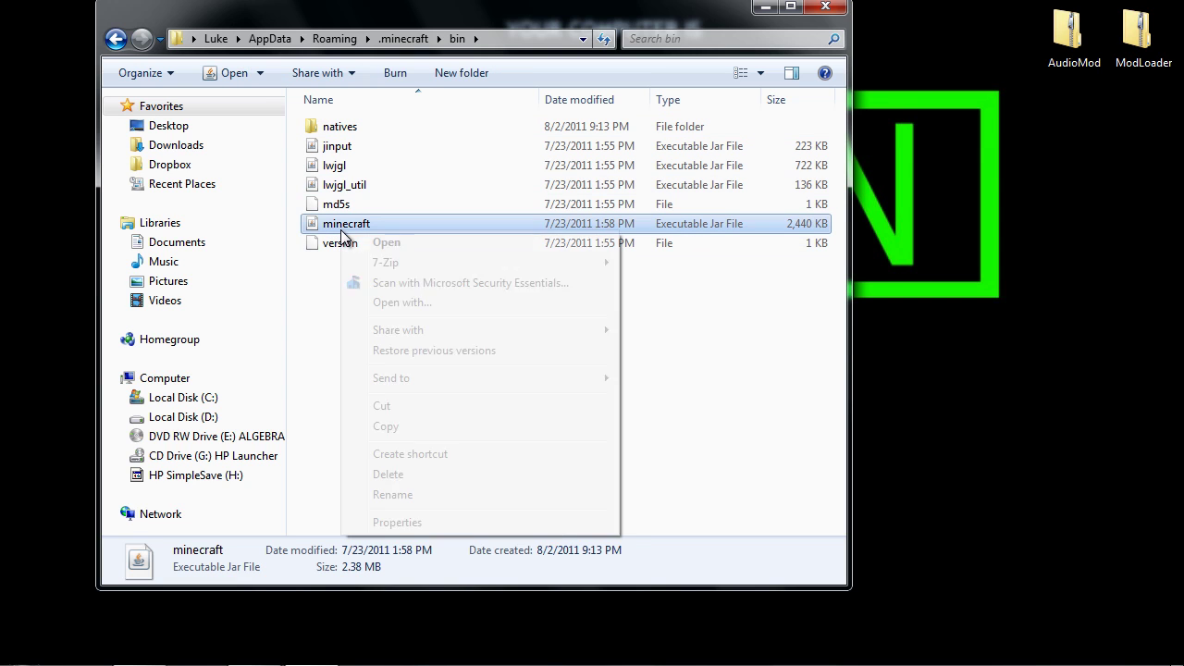
{"action": "mouse_move", "coordinate": [409, 264]}
{"action": "left_click", "coordinate": [651, 268]}
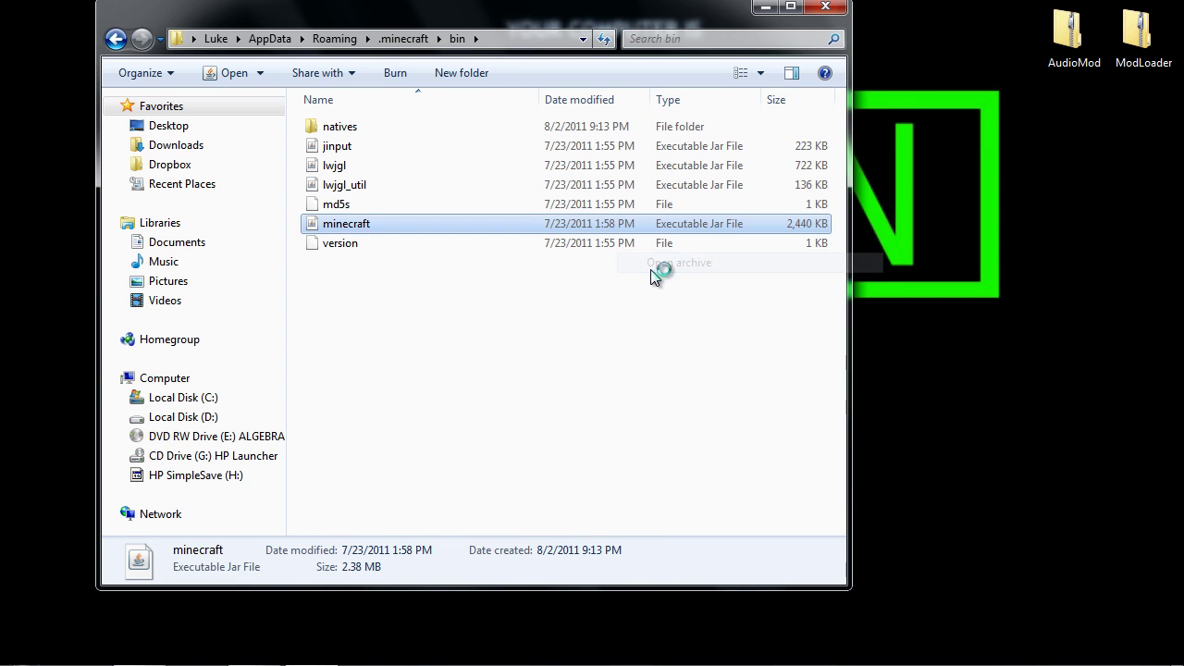
{"action": "left_click_drag", "start_coordinate": [924, 89], "coordinate": [237, 22]}
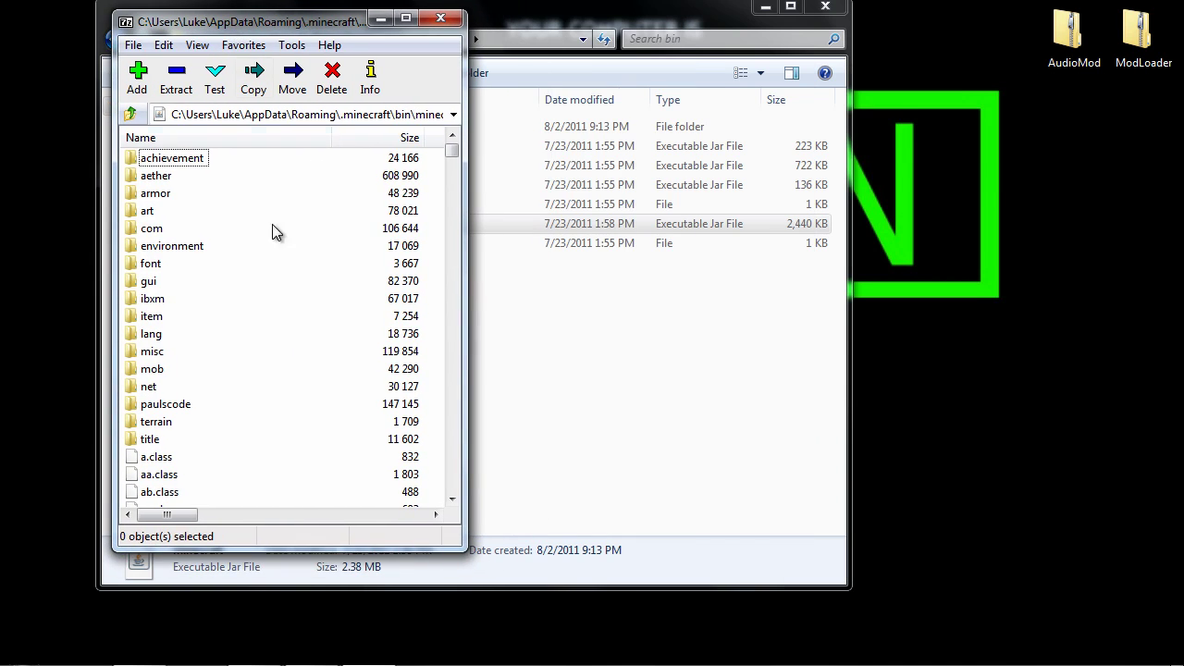
{"action": "left_click", "coordinate": [155, 369]}
{"action": "left_click", "coordinate": [153, 352]}
{"action": "left_click", "coordinate": [156, 370]}
{"action": "left_click", "coordinate": [154, 352]}
{"action": "left_click", "coordinate": [155, 370]}
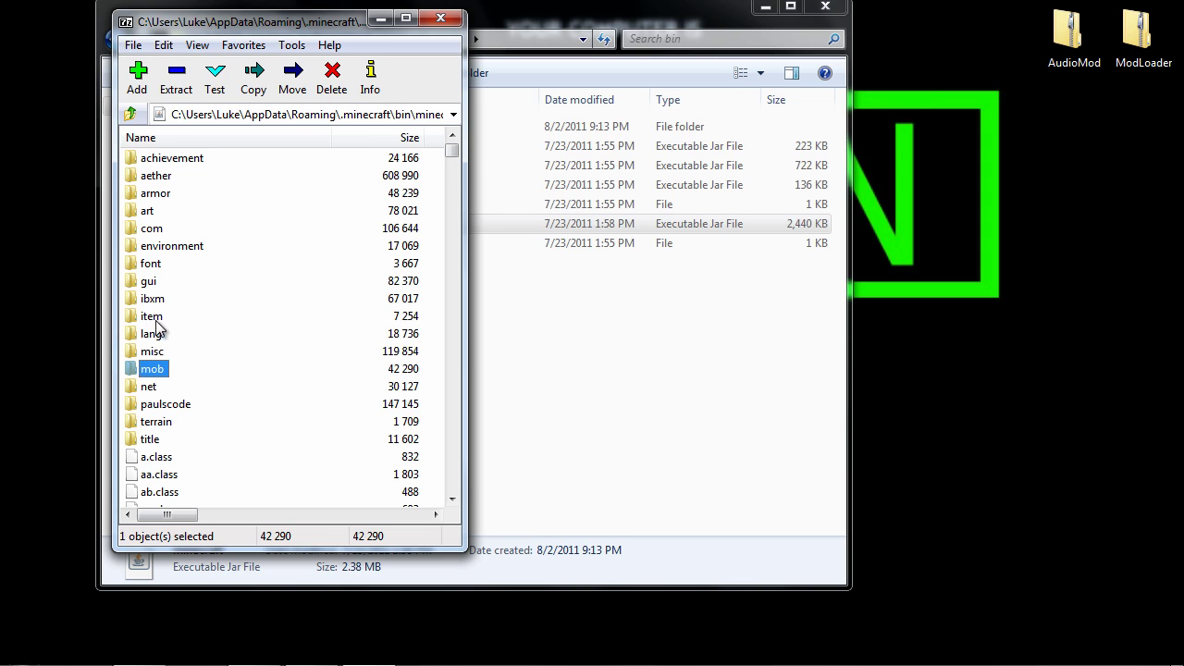
{"action": "right_click", "coordinate": [159, 369]}
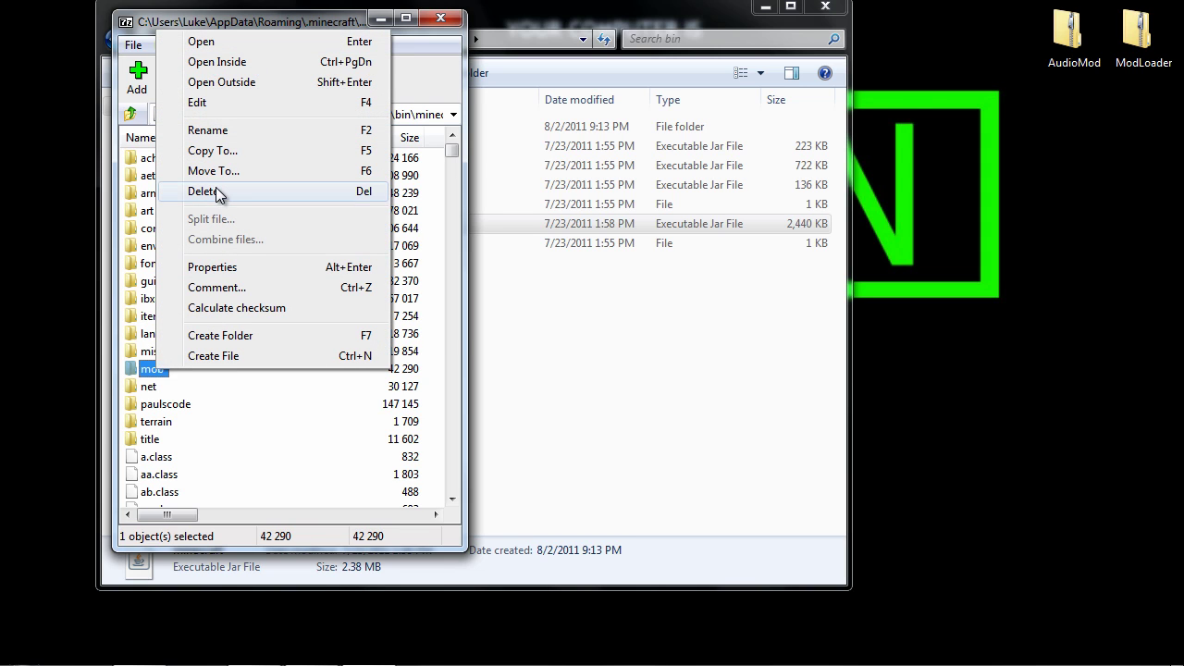
{"action": "left_click", "coordinate": [150, 334]}
{"action": "left_click", "coordinate": [256, 345]}
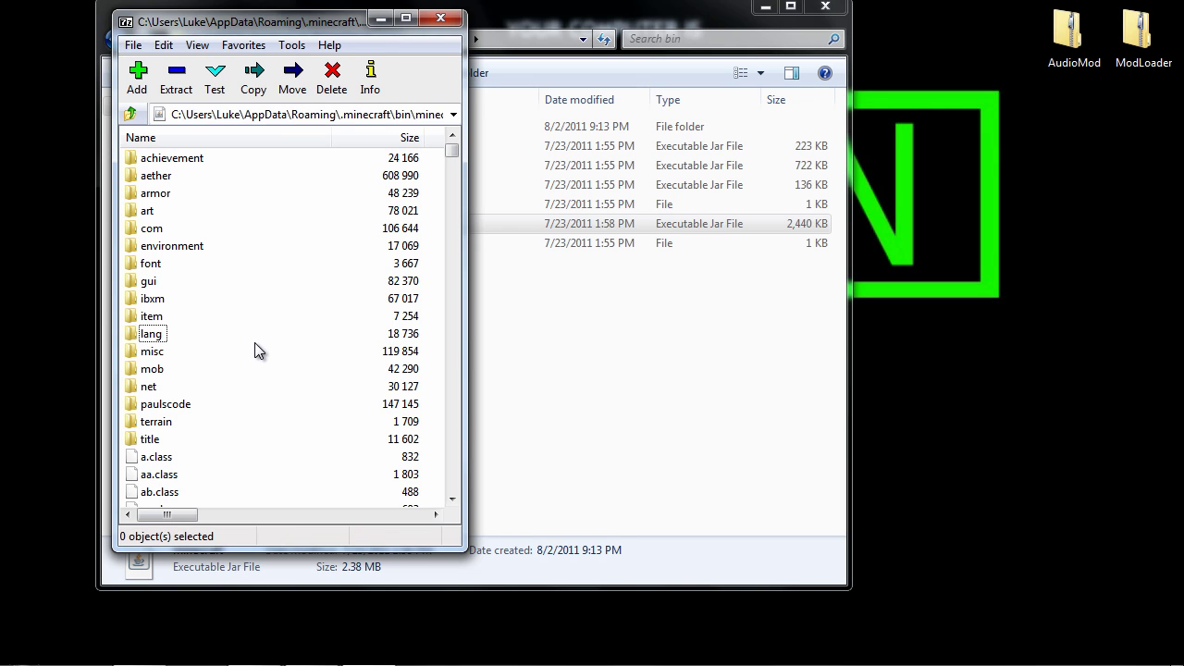
Open ModLoader.zip from the desktop as a 7-Zip archive and place its window beside the minecraft.jar archive
{"action": "right_click", "coordinate": [1131, 44]}
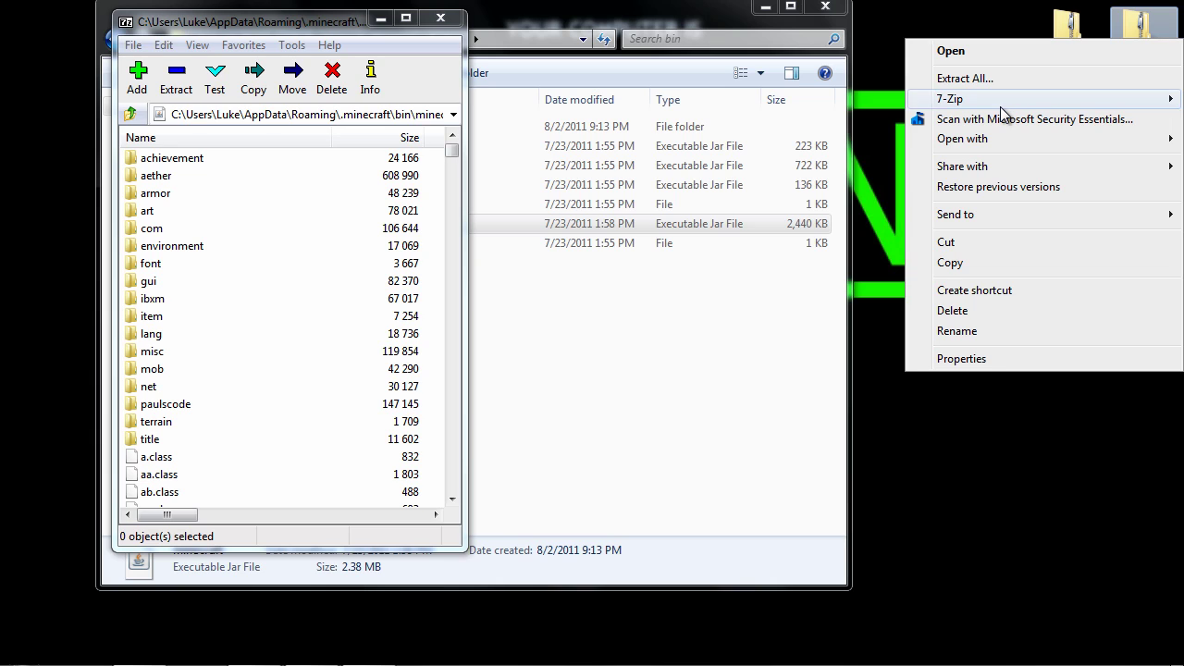
{"action": "mouse_move", "coordinate": [999, 105]}
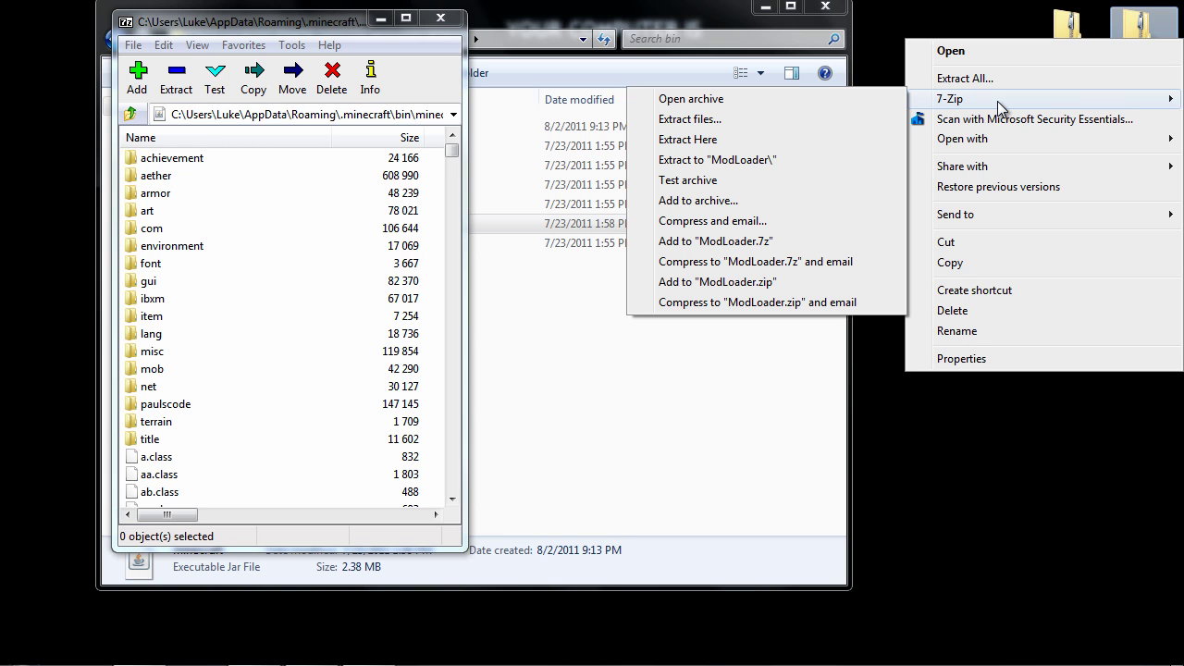
{"action": "left_click", "coordinate": [869, 97]}
{"action": "left_click_drag", "start_coordinate": [882, 102], "coordinate": [919, 34]}
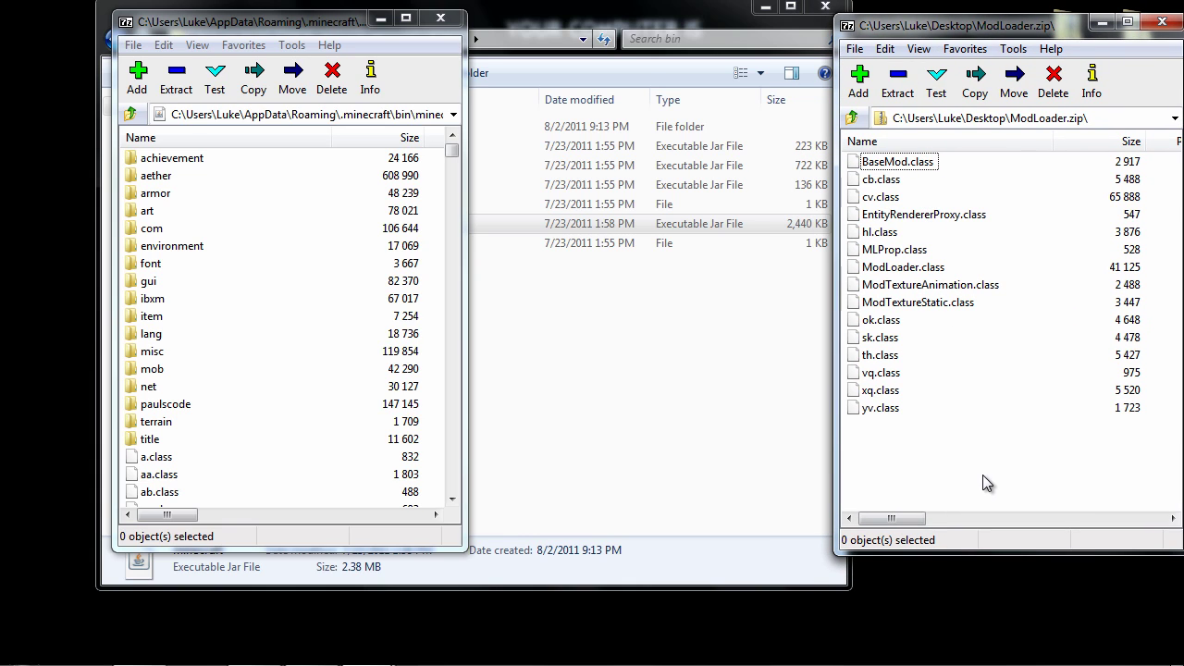
Copy all class files from ModLoader.zip into the root of minecraft.jar, and close the ModLoader archive
{"action": "left_click_drag", "start_coordinate": [983, 483], "coordinate": [850, 155]}
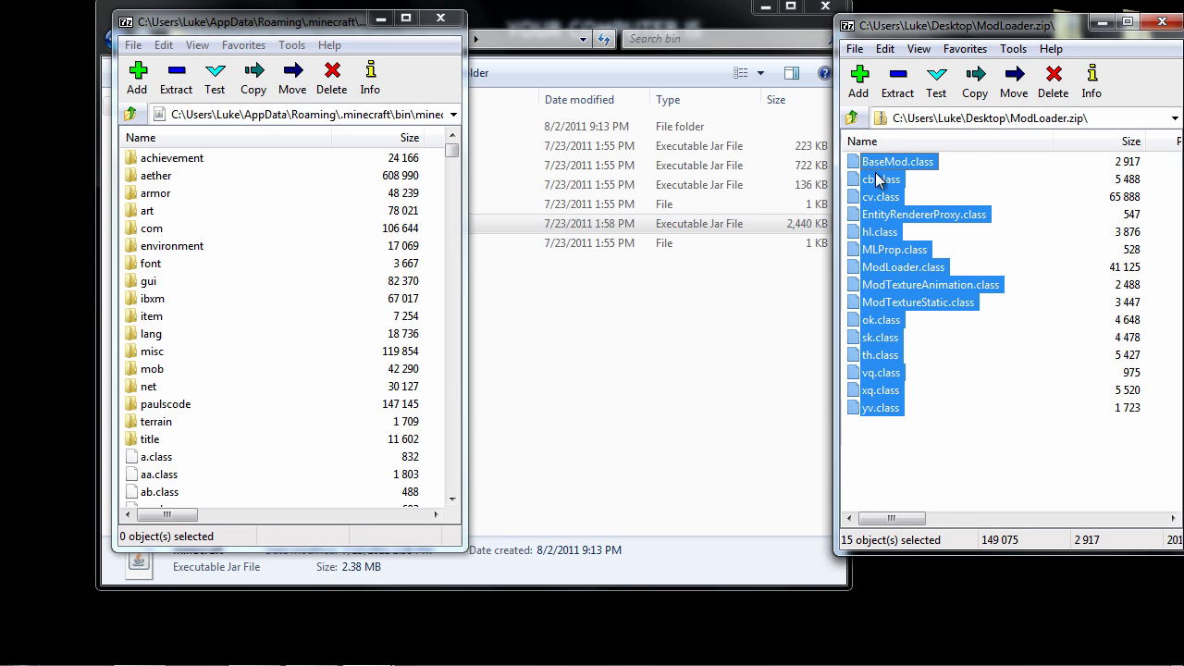
{"action": "left_click_drag", "start_coordinate": [963, 458], "coordinate": [852, 125]}
{"action": "left_click_drag", "start_coordinate": [878, 218], "coordinate": [260, 327]}
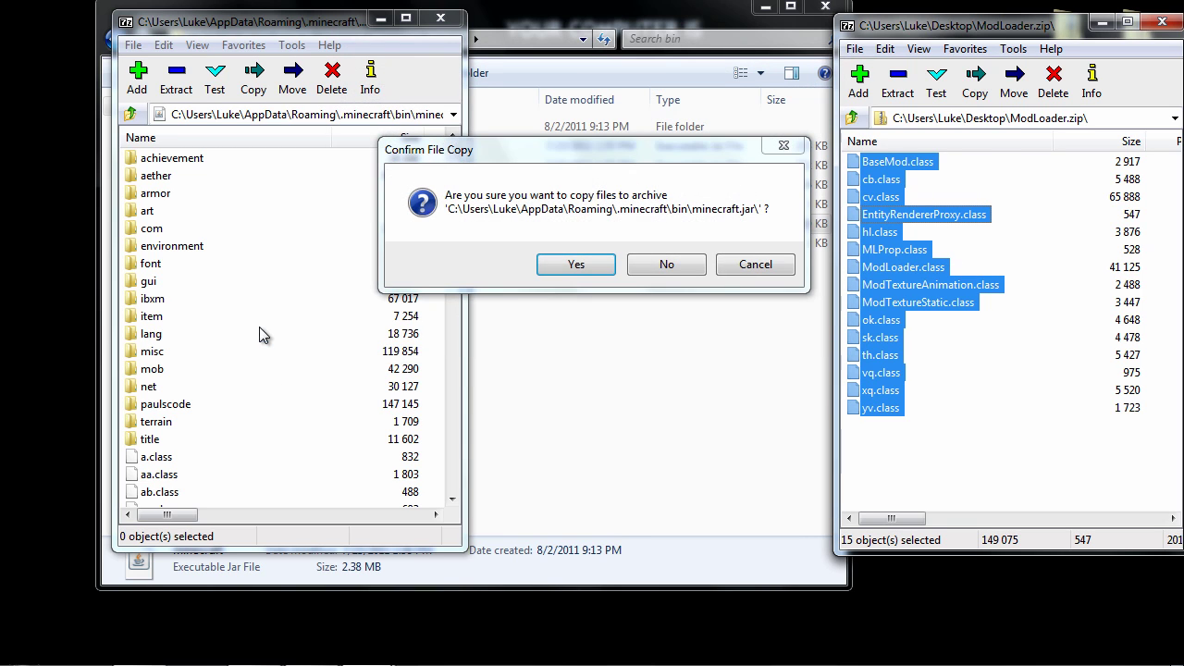
{"action": "left_click", "coordinate": [583, 268]}
{"action": "left_click", "coordinate": [1171, 26]}
Open AudioMod.zip as a 7-Zip archive and copy ibxm, paulscode and yo.class into the root of minecraft.jar
{"action": "right_click", "coordinate": [1062, 48]}
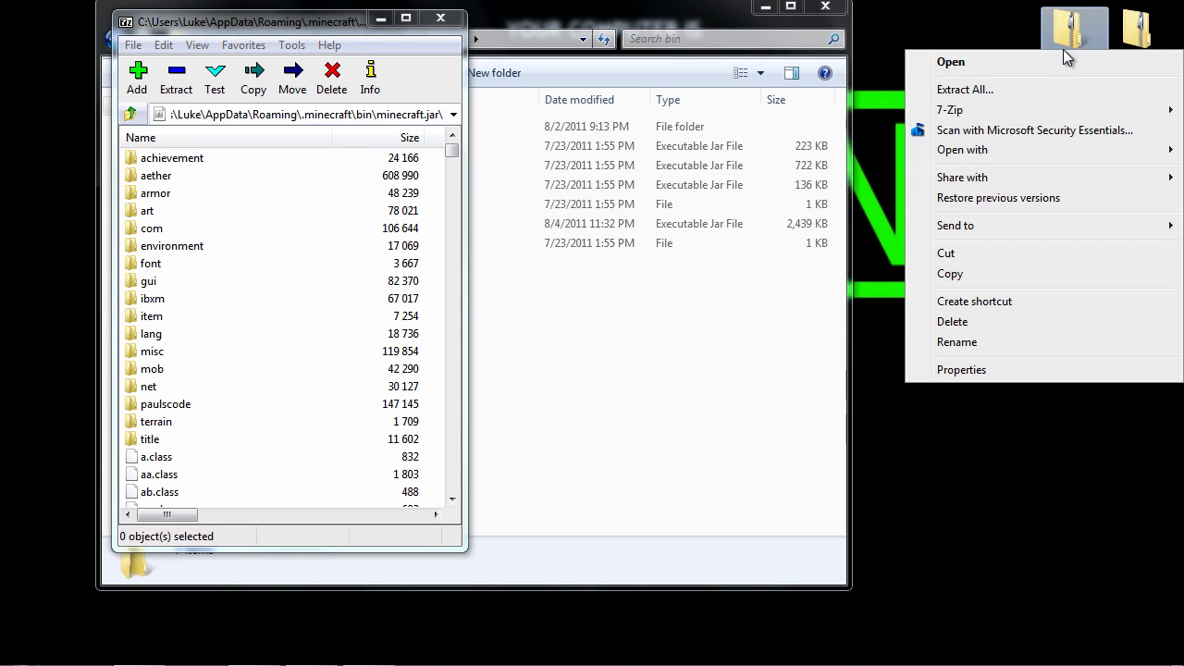
{"action": "left_click", "coordinate": [861, 117]}
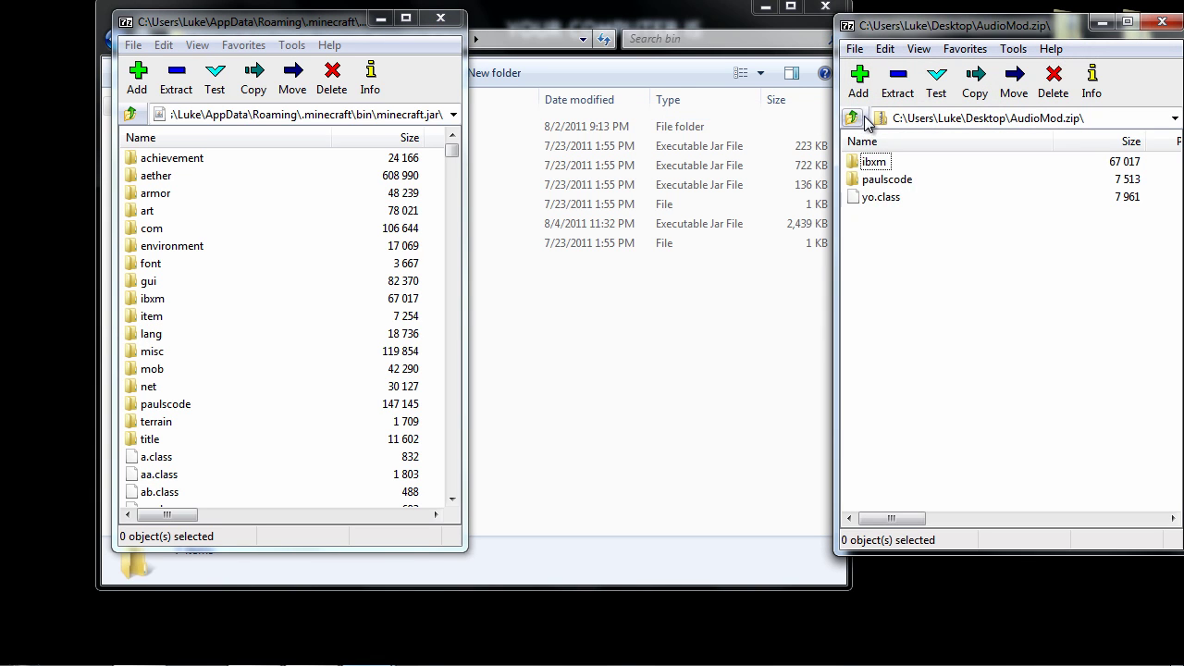
{"action": "left_click_drag", "start_coordinate": [906, 243], "coordinate": [870, 155]}
{"action": "left_click_drag", "start_coordinate": [897, 196], "coordinate": [299, 244]}
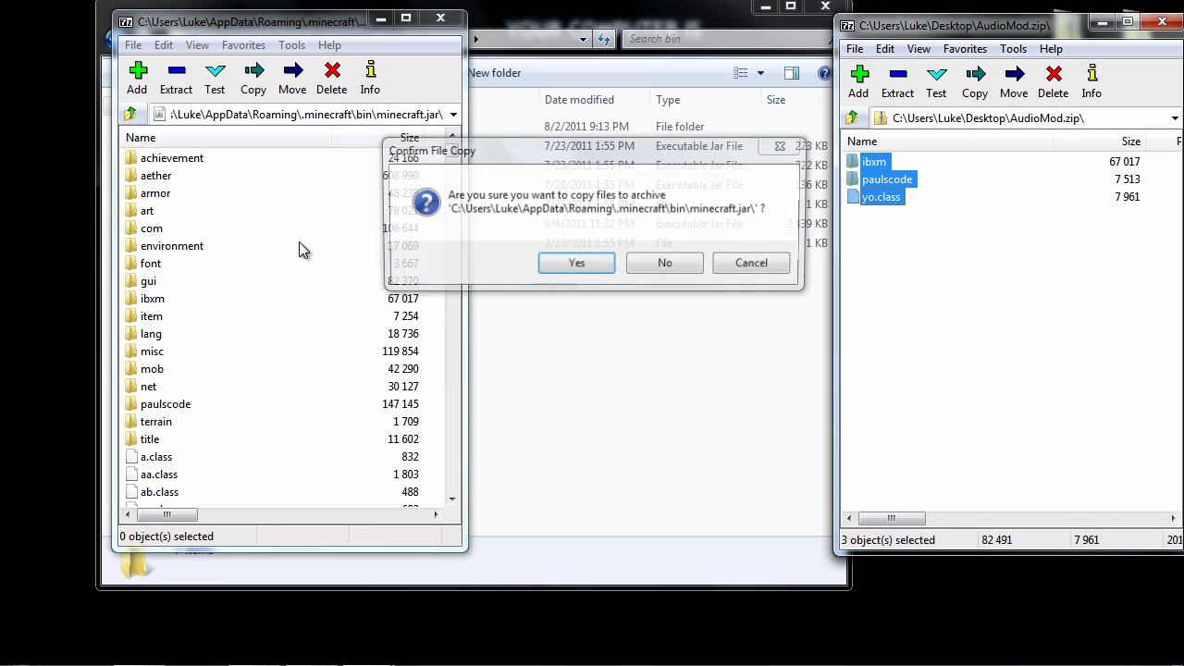
{"action": "left_click", "coordinate": [575, 267]}
Close the AudioMod and minecraft.jar archives and the bin folder window
{"action": "key", "text": "alt+F4"}
{"action": "key", "text": "alt+F4"}
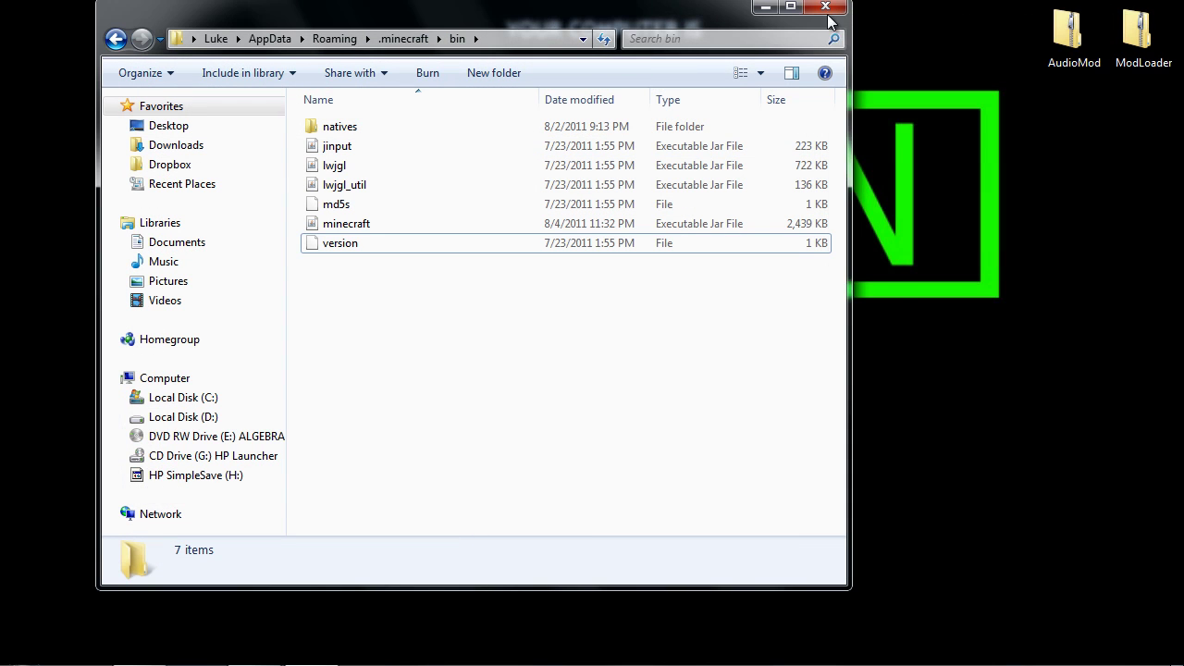
{"action": "key", "text": "alt+F4"}
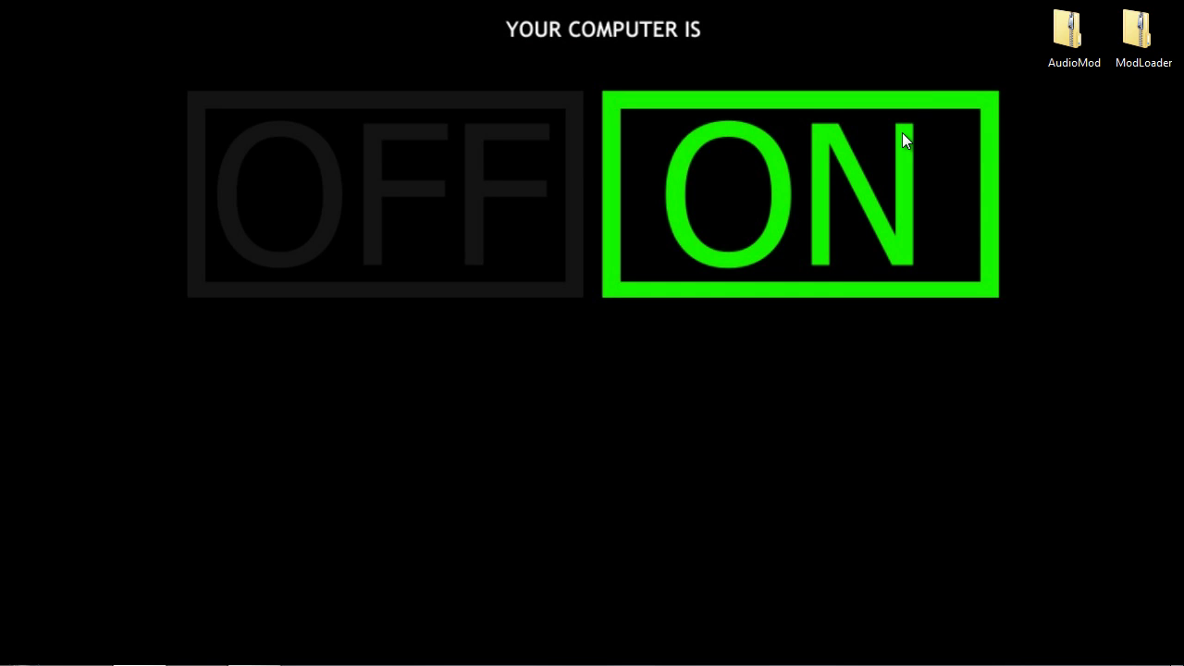